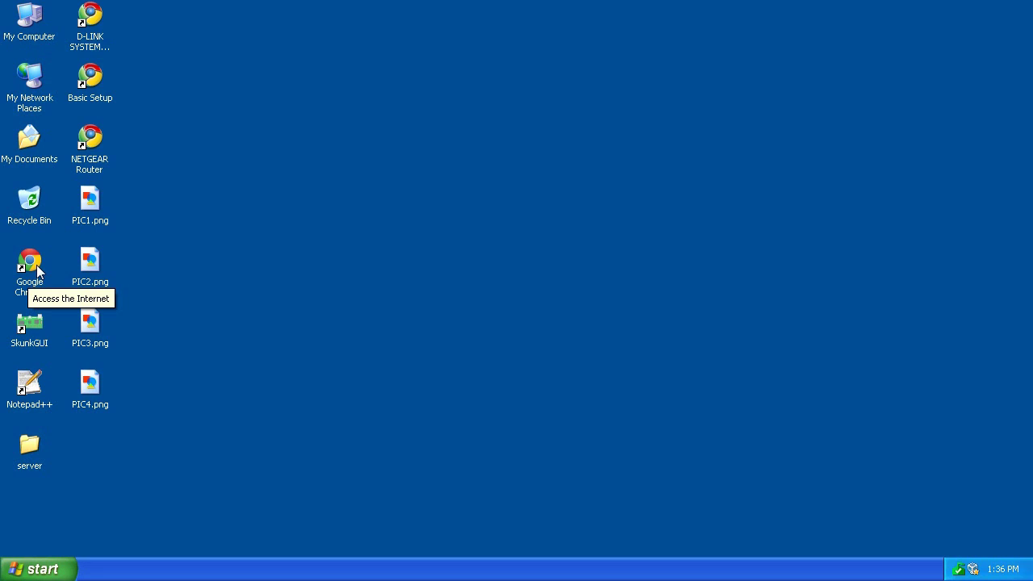
# Step: Launch Chrome and load ipchicken.com to view the computer's public IP address
pyautogui.click(28, 256)
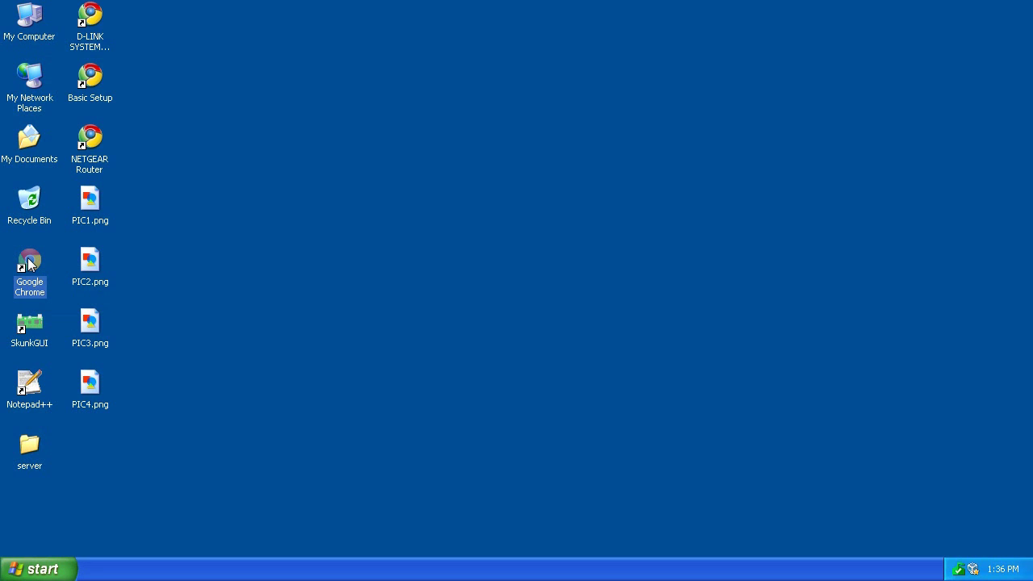
pyautogui.doubleClick(28, 262)
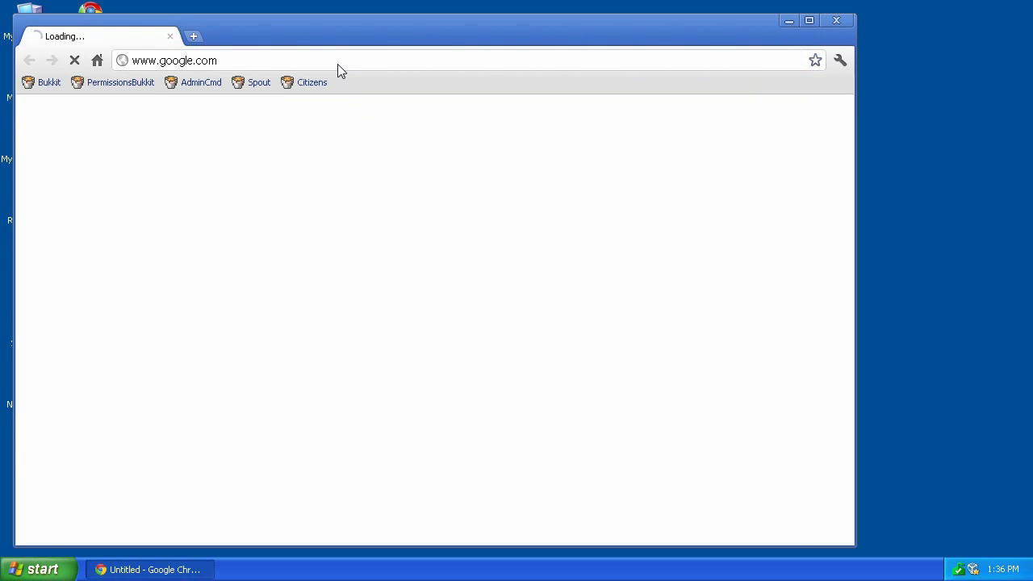
pyautogui.write('ipchicken')
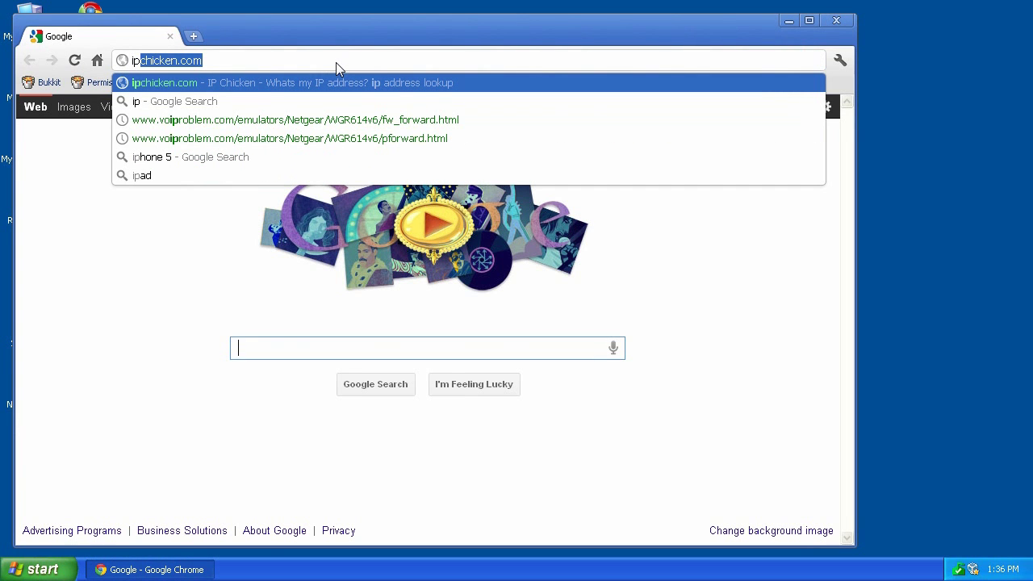
pyautogui.press('Return')
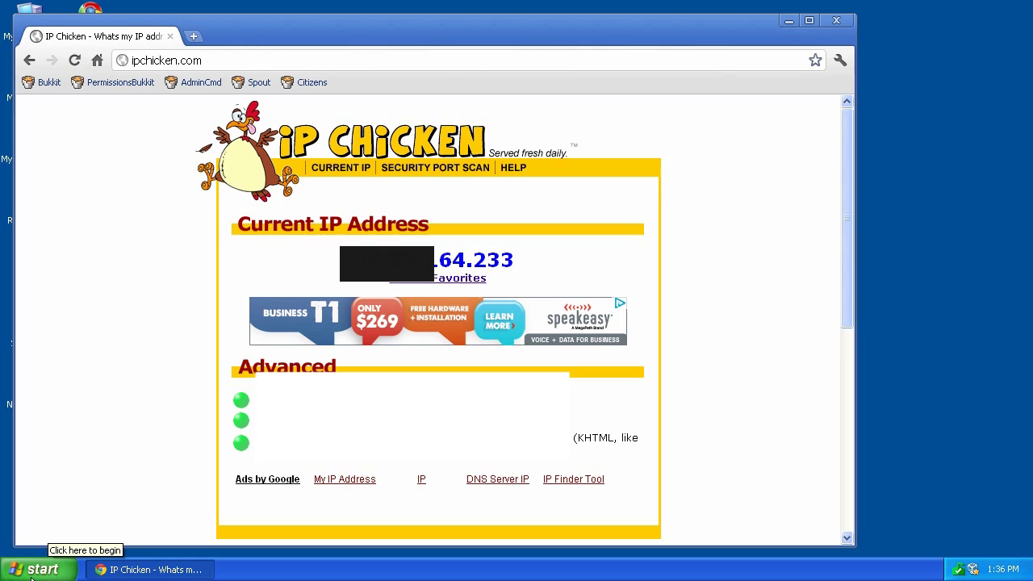
# Step: Run ipconfig in Command Prompt to show local IP 192.168.0.191 and gateway 192.168.0.1
pyautogui.press('super')
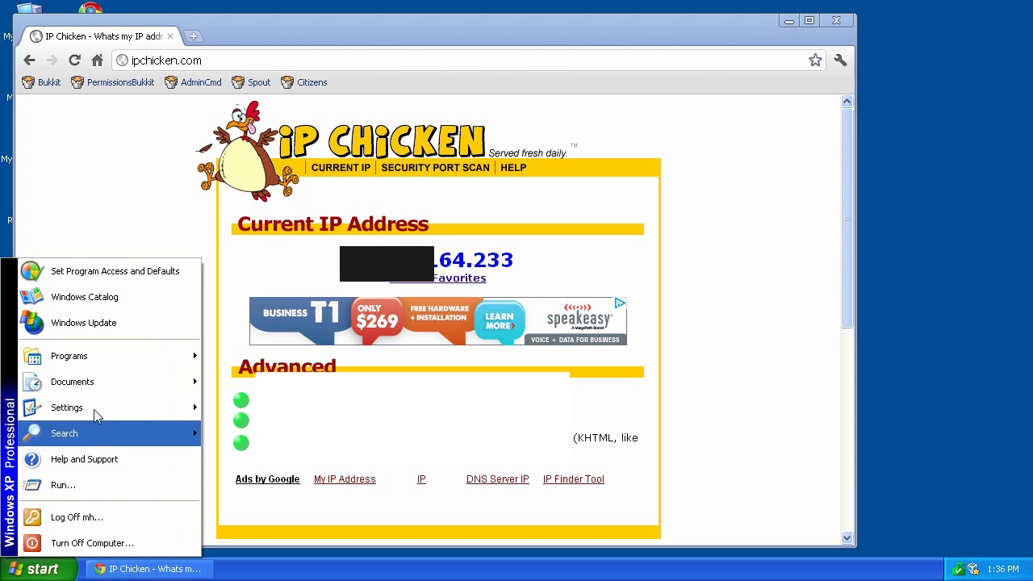
pyautogui.moveTo(97, 359)
pyautogui.moveTo(232, 355)
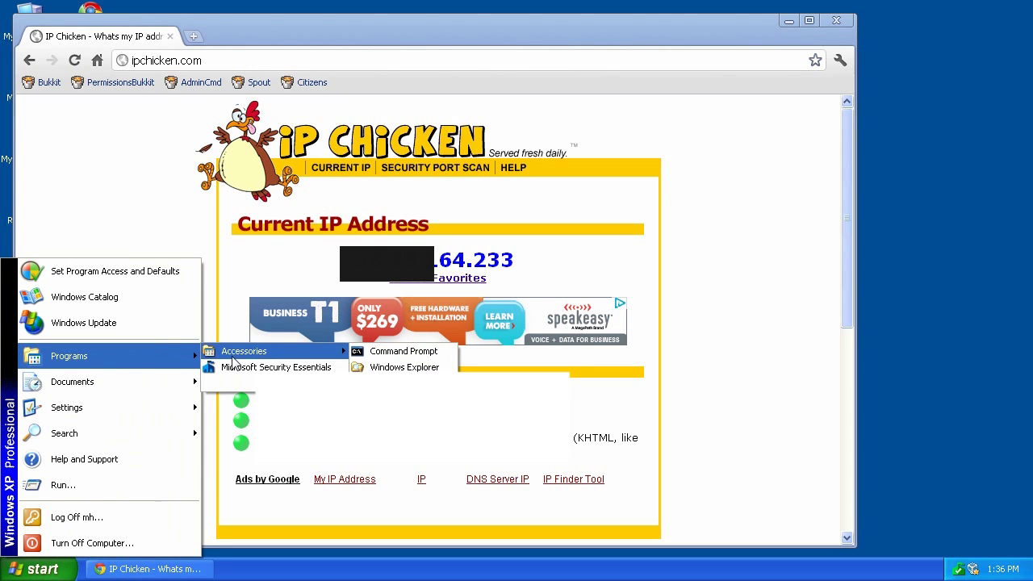
pyautogui.click(401, 353)
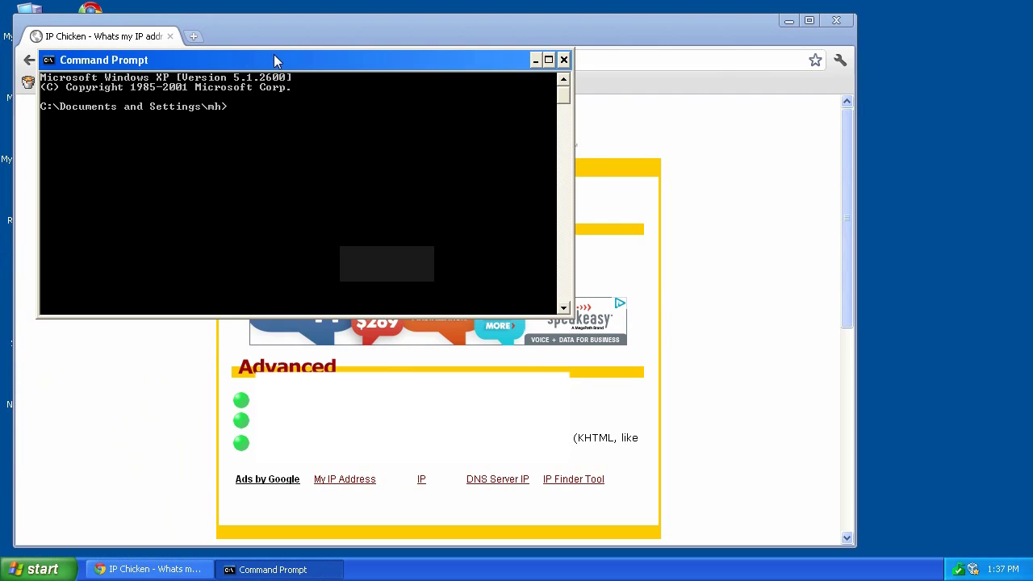
pyautogui.moveTo(273, 54); pyautogui.dragTo(409, 285)
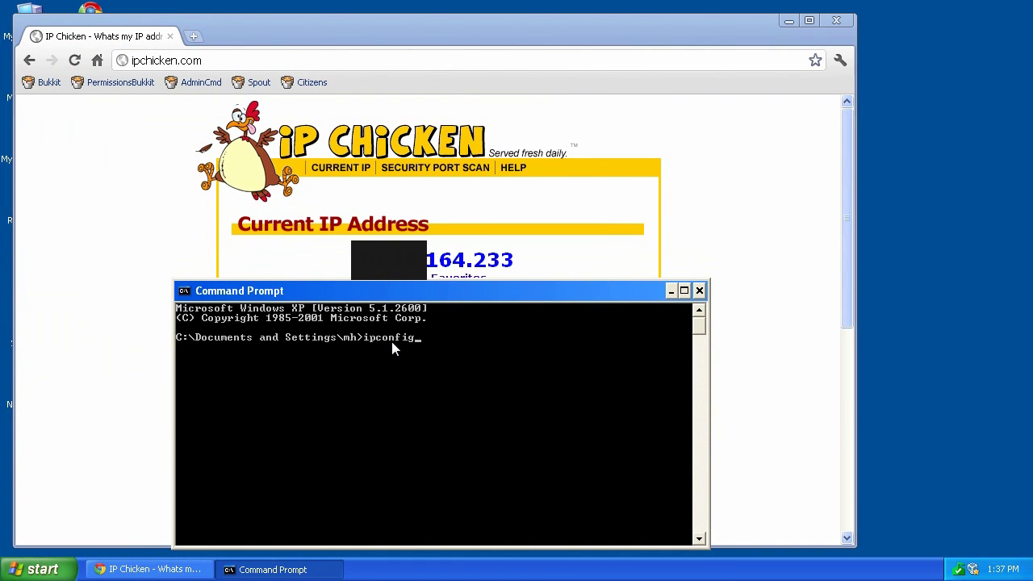
pyautogui.press('Return')
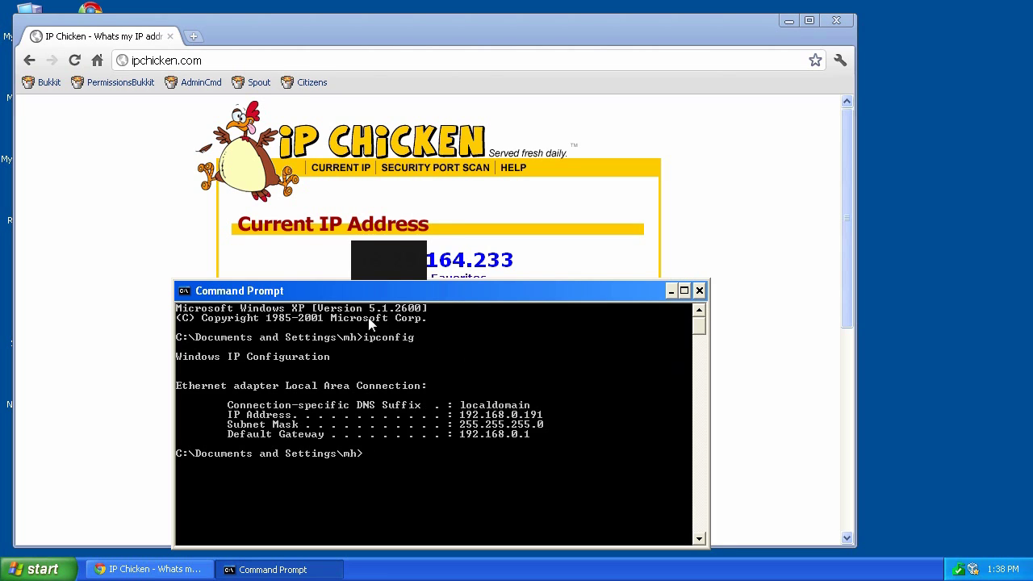
pyautogui.moveTo(341, 291); pyautogui.dragTo(805, 193)
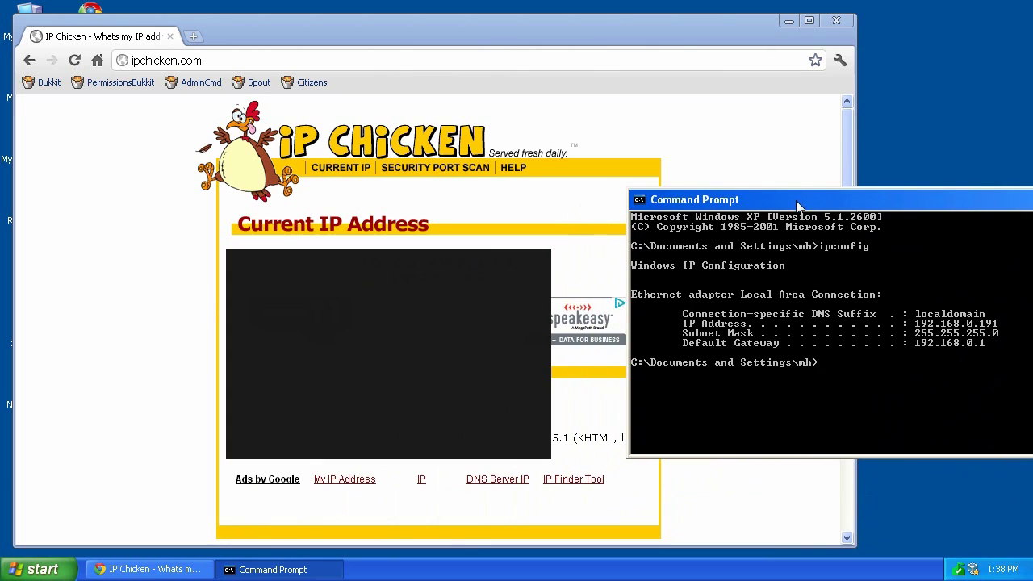
pyautogui.click(385, 38)
pyautogui.click(337, 67)
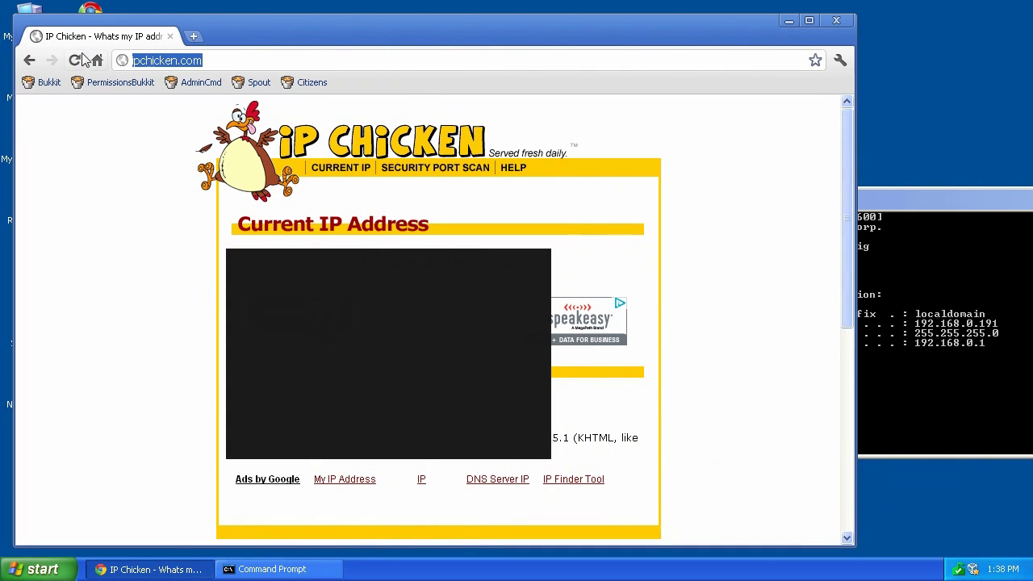
pyautogui.write('www.google.com')
pyautogui.press('Return')
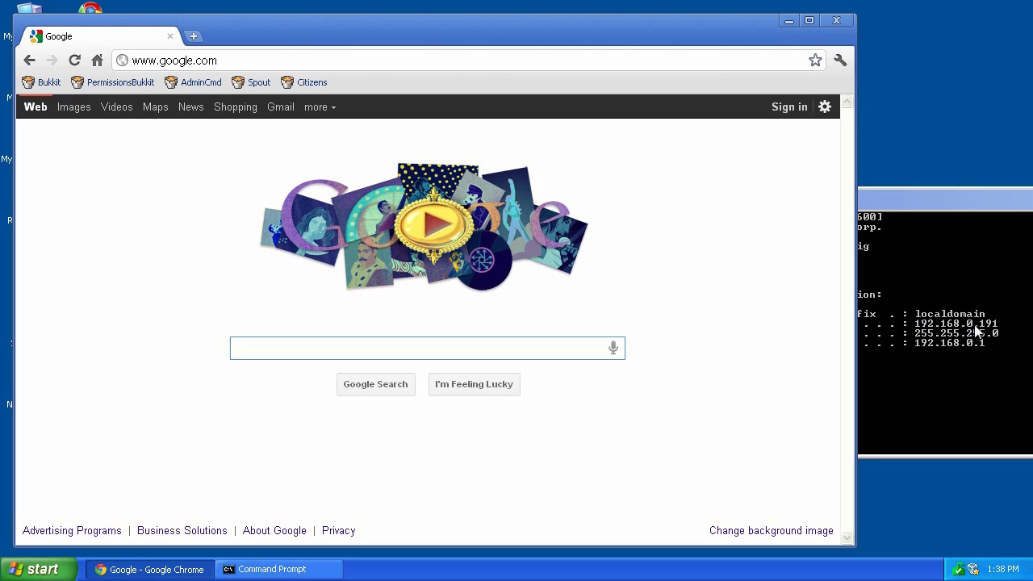
# Step: Enter the router gateway address 192.168.0.1 in the address bar without loading it
pyautogui.click(327, 65)
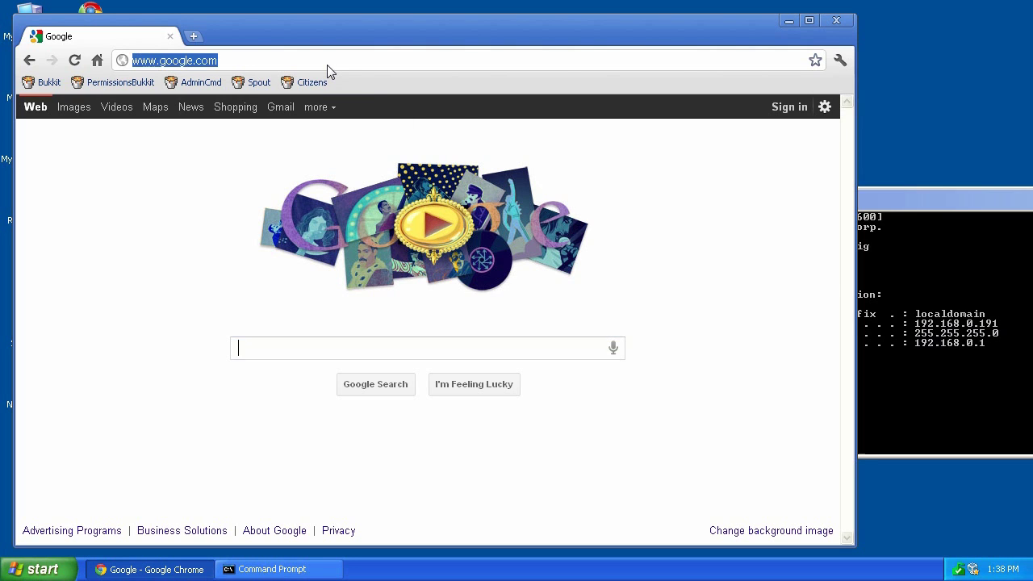
pyautogui.write('192./1')
pyautogui.press('BackSpace')
pyautogui.press('BackSpace')
pyautogui.write('168')
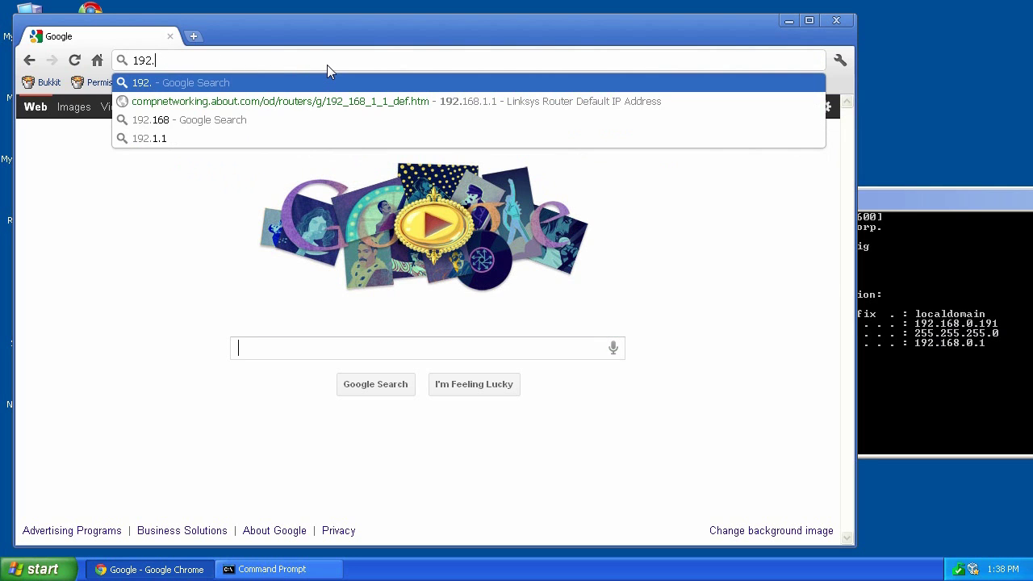
pyautogui.write('.0.')
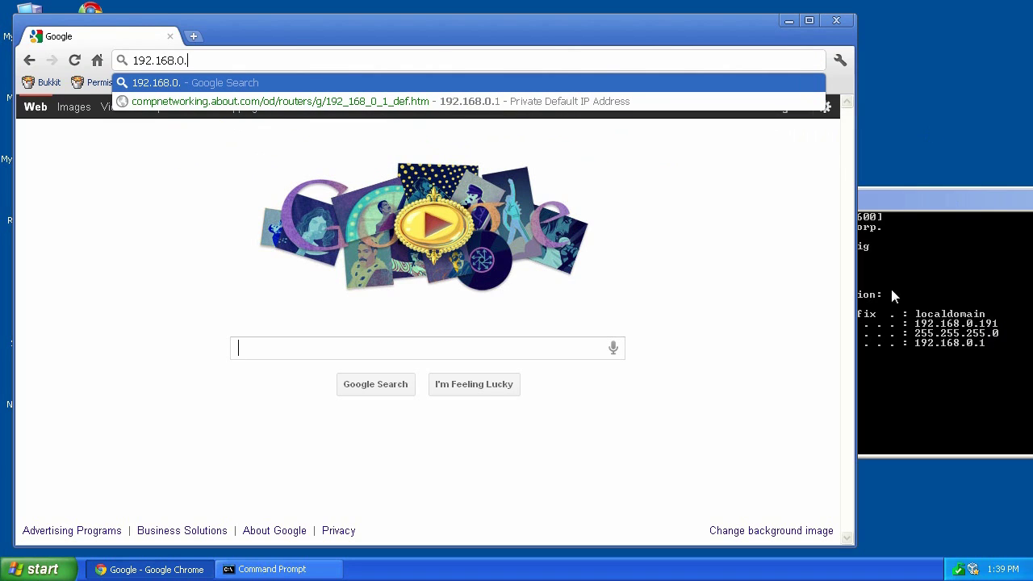
pyautogui.write('1')
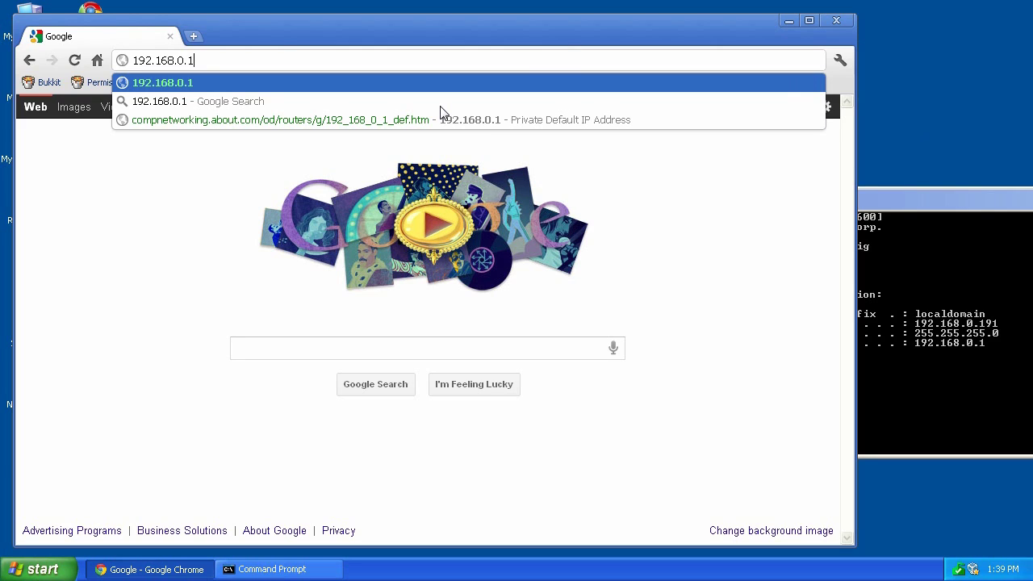
pyautogui.write(':')
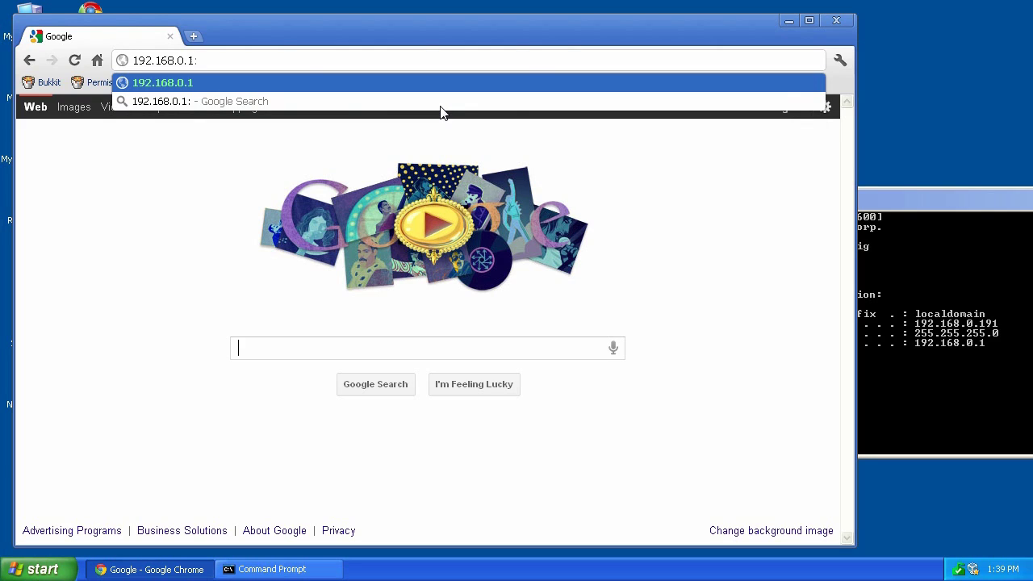
pyautogui.write('88')
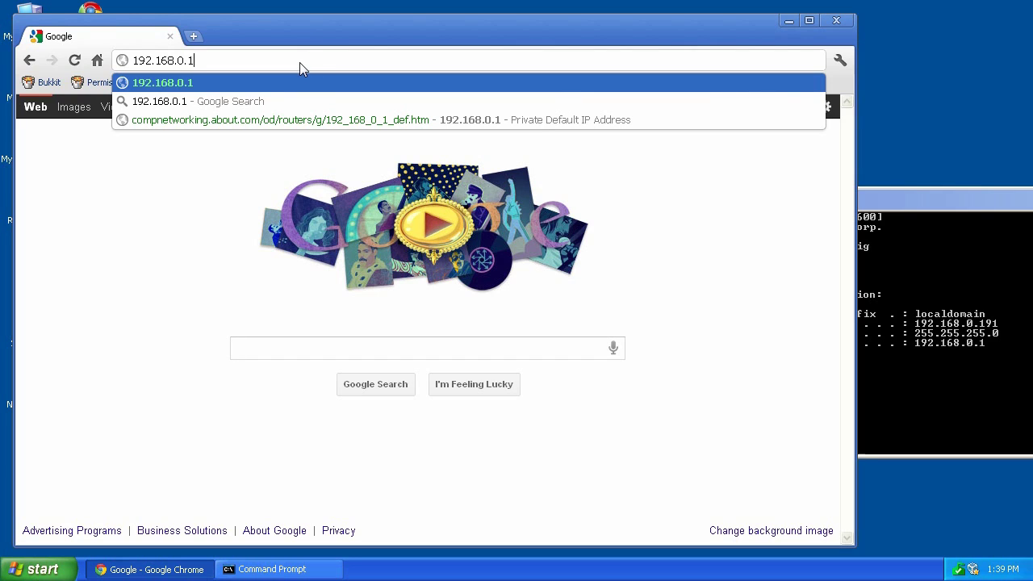
# Step: Close Chrome, launch the D-Link DIR-655 emulator and go to its Advanced settings
pyautogui.click(835, 21)
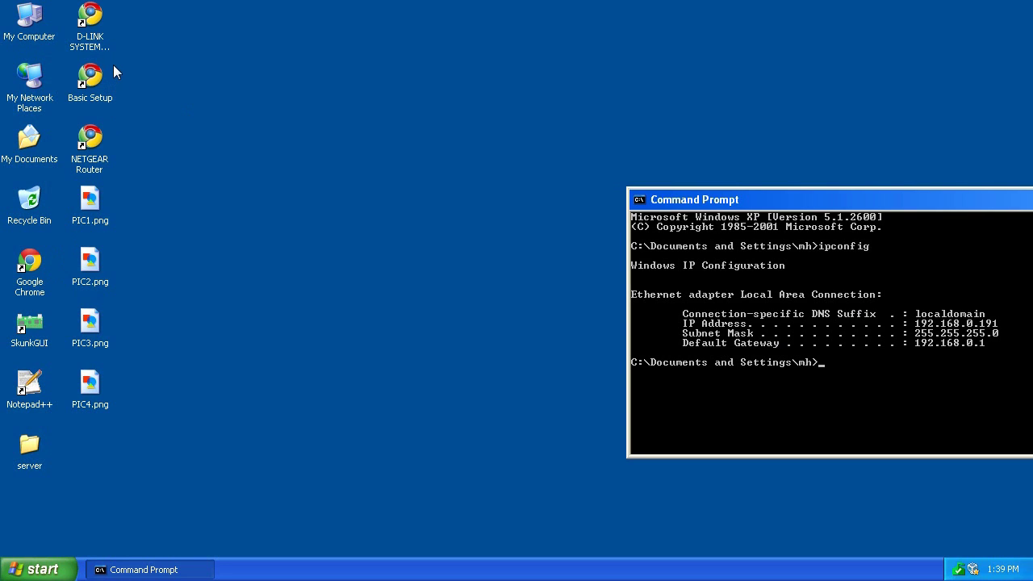
pyautogui.click(94, 25)
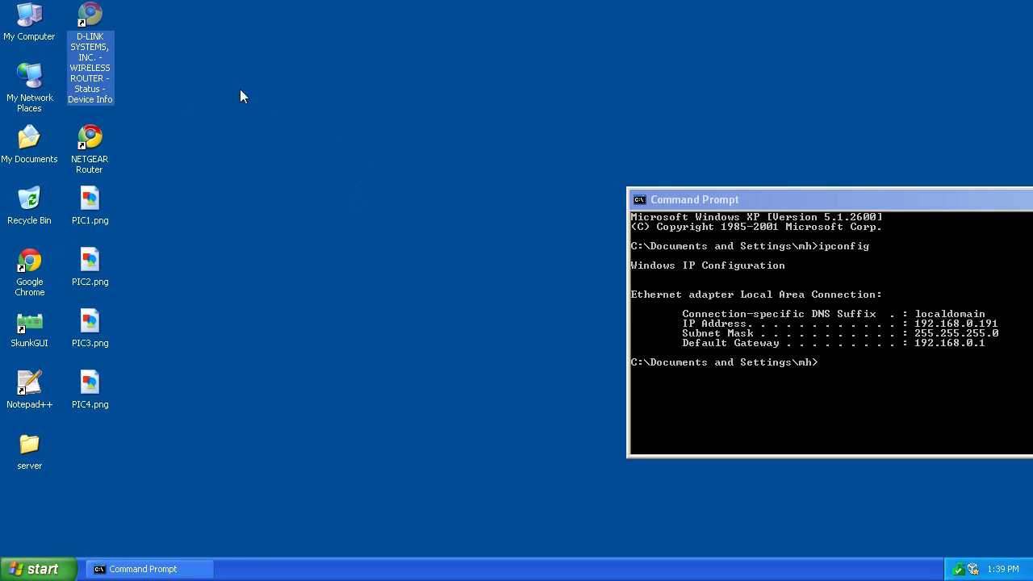
pyautogui.press('Return')
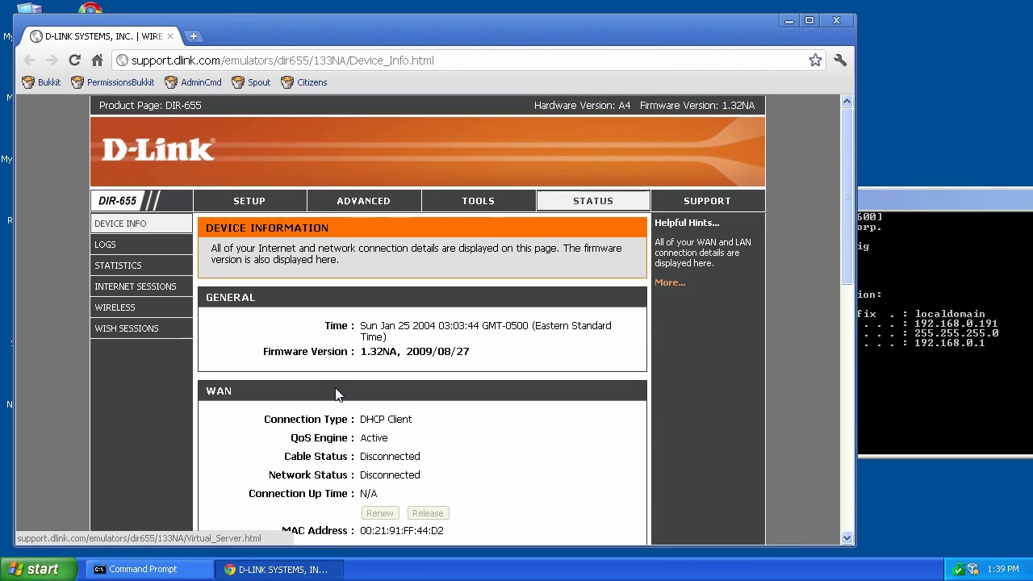
pyautogui.click(366, 206)
pyautogui.scroll(-1, 377, 381)
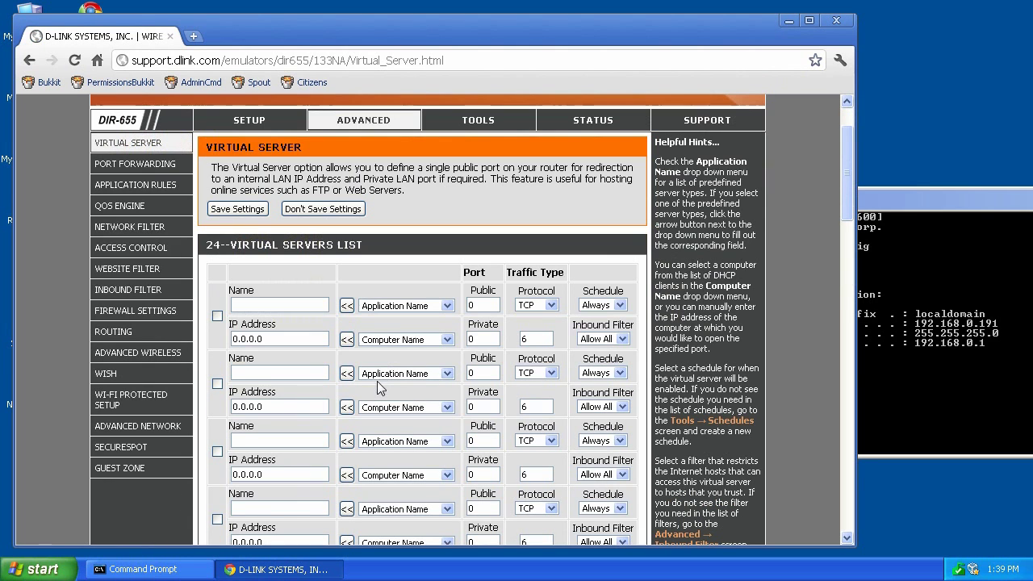
# Step: Enable the first D-Link rule named 'minecraft server' with TCP and UDP port 25565
pyautogui.click(132, 167)
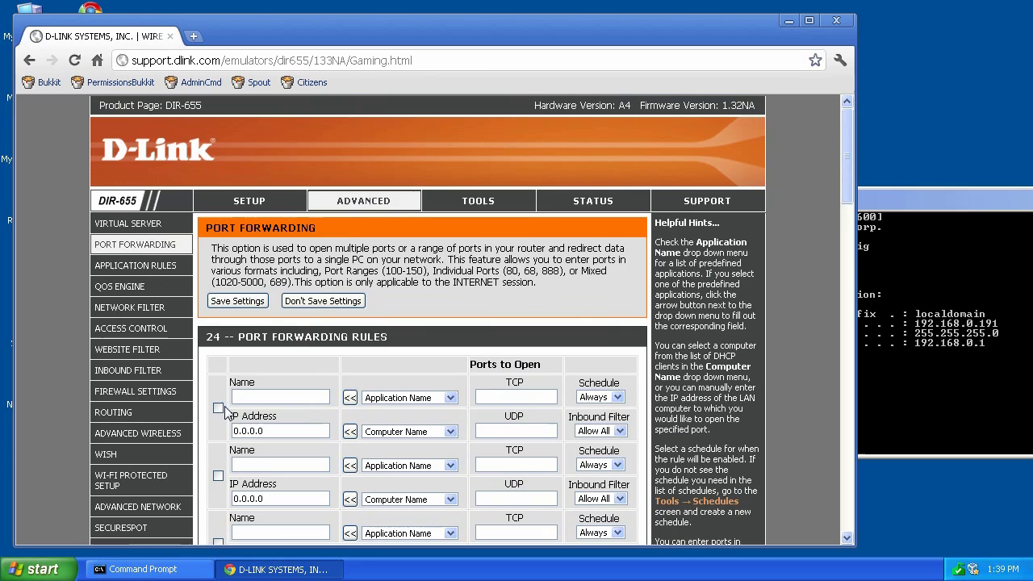
pyautogui.click(218, 407)
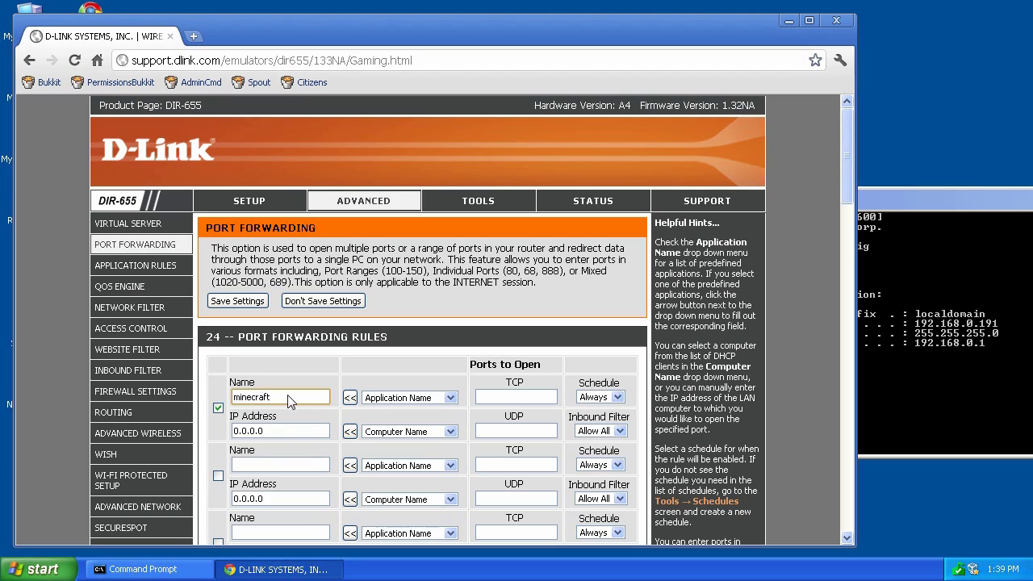
pyautogui.write('server')
pyautogui.click(516, 398)
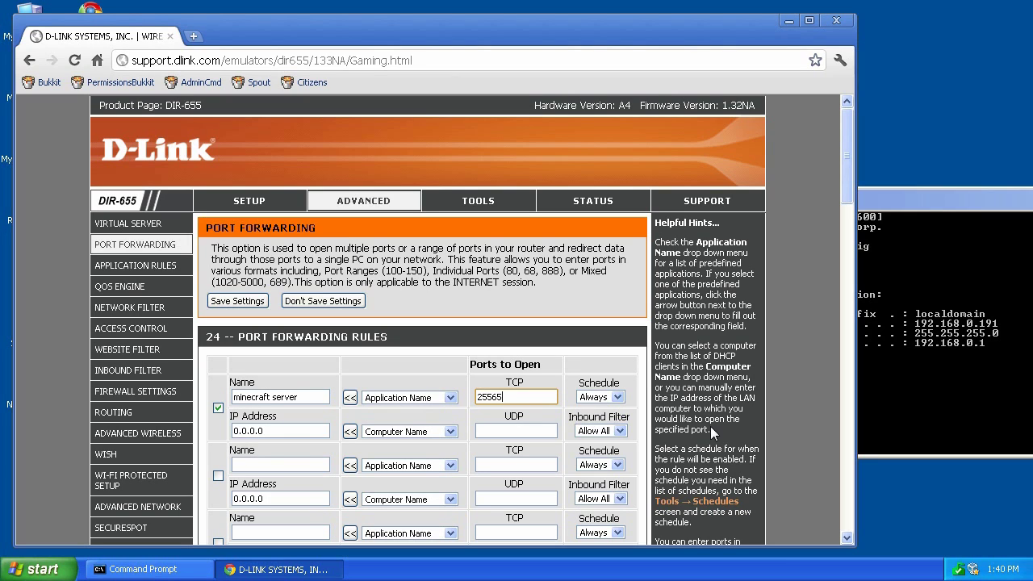
pyautogui.click(538, 434)
pyautogui.write('25565')
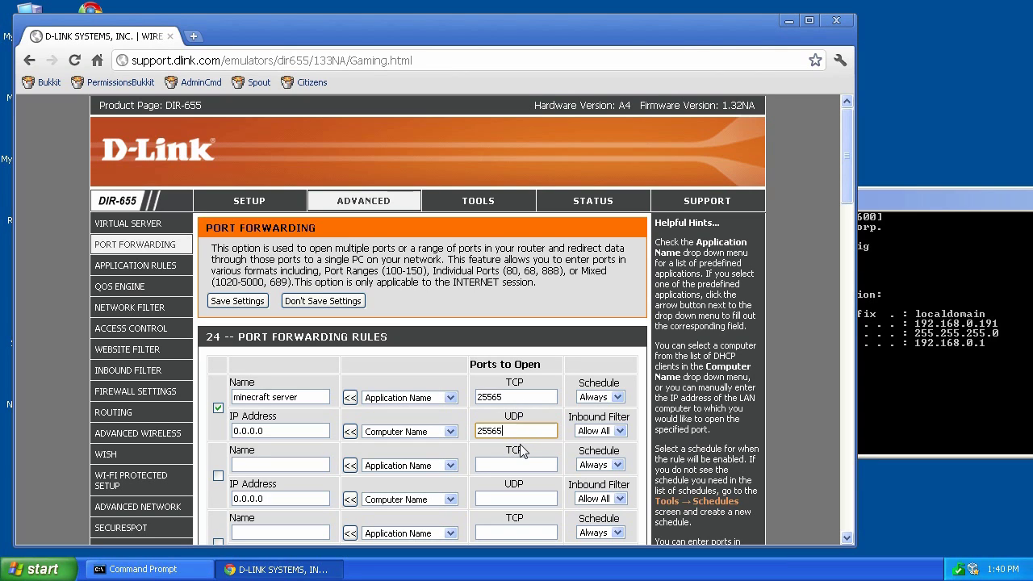
pyautogui.click(513, 398)
pyautogui.click(520, 434)
# Step: Point the rule at IP address 192.168.0.191 and save the settings
pyautogui.click(287, 432)
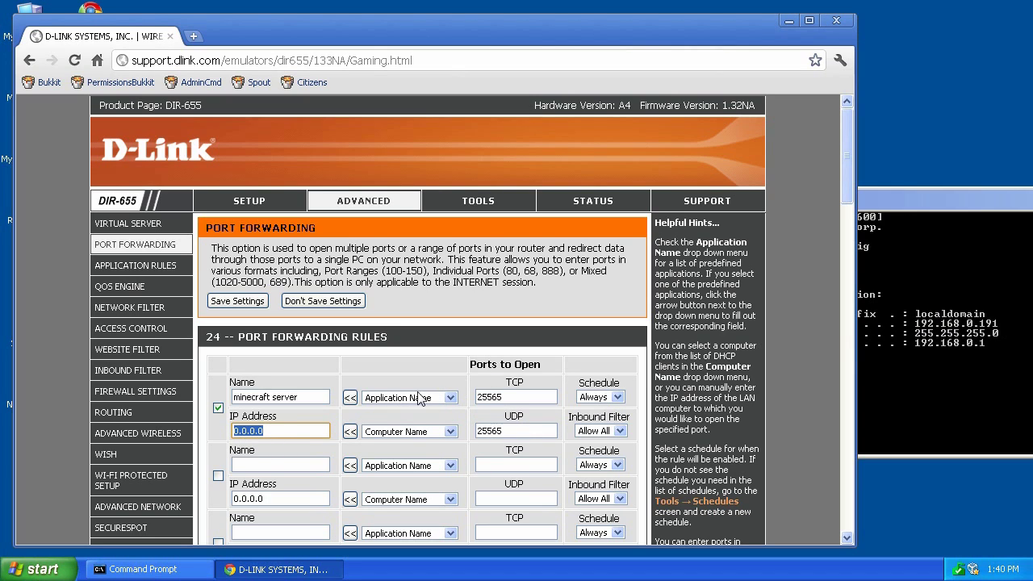
pyautogui.write('19')
pyautogui.write('2.168.0.191')
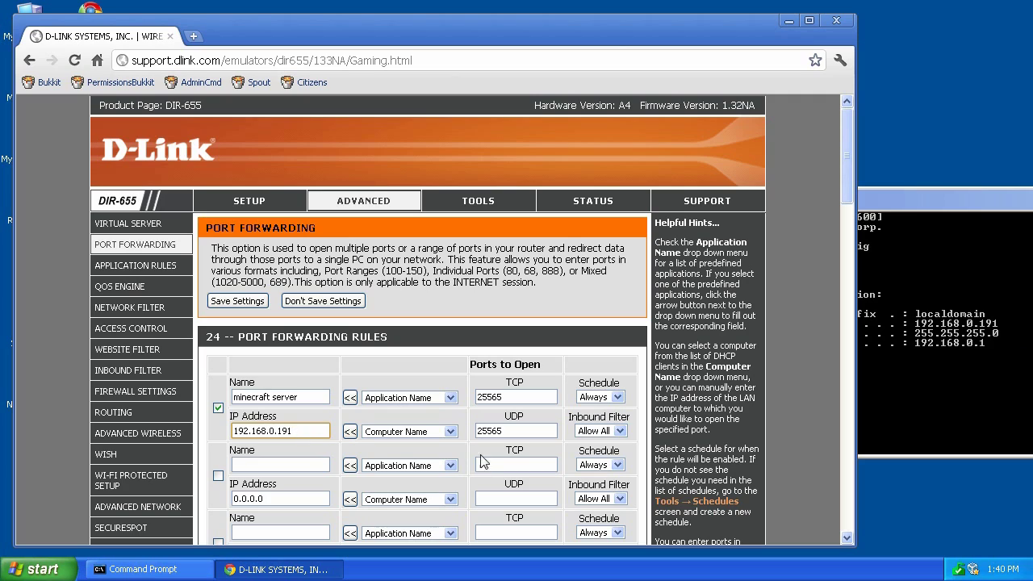
pyautogui.click(251, 301)
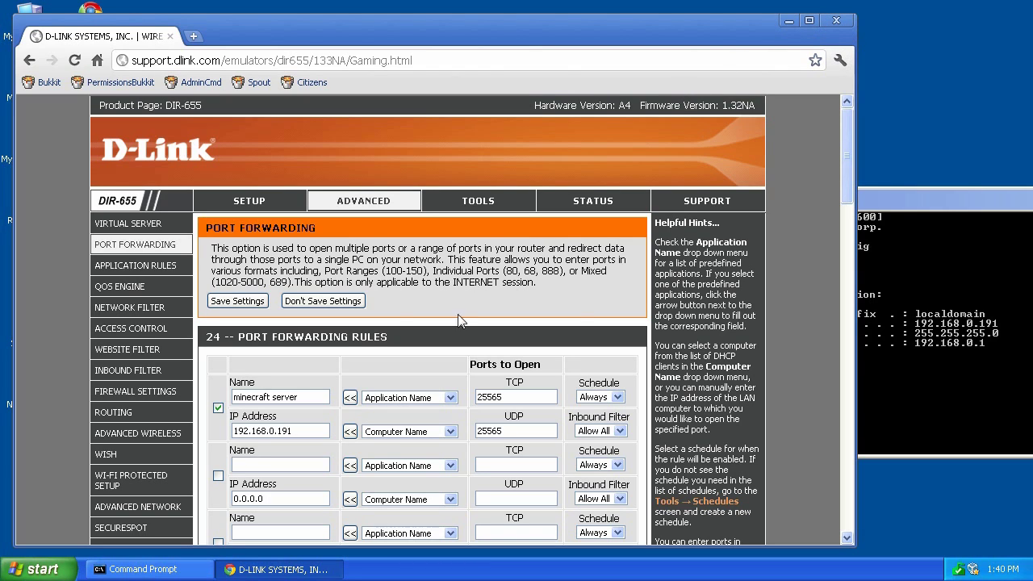
# Step: Close the D-Link page and open the Linksys Applications & Gaming settings
pyautogui.click(834, 21)
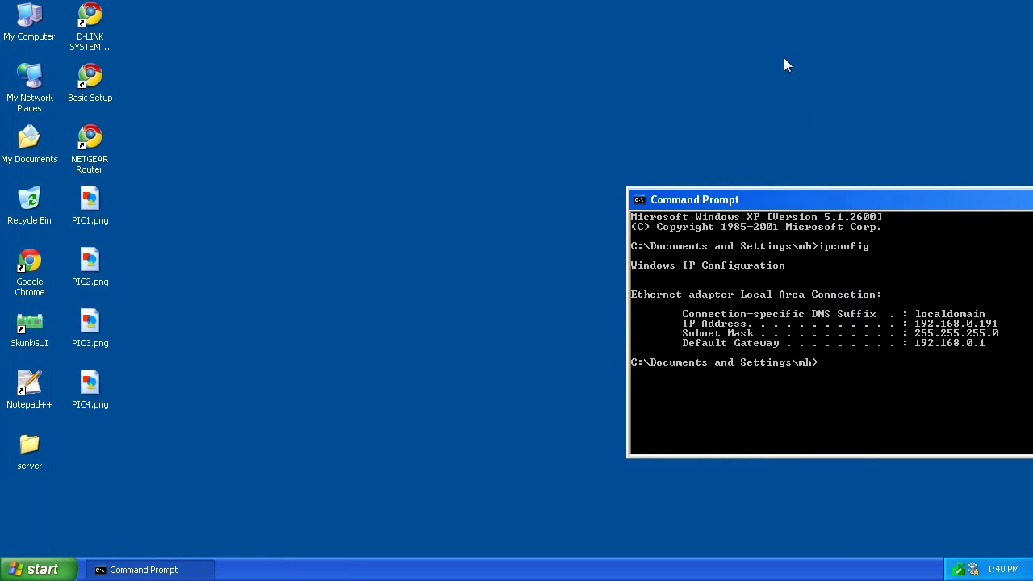
pyautogui.doubleClick(94, 79)
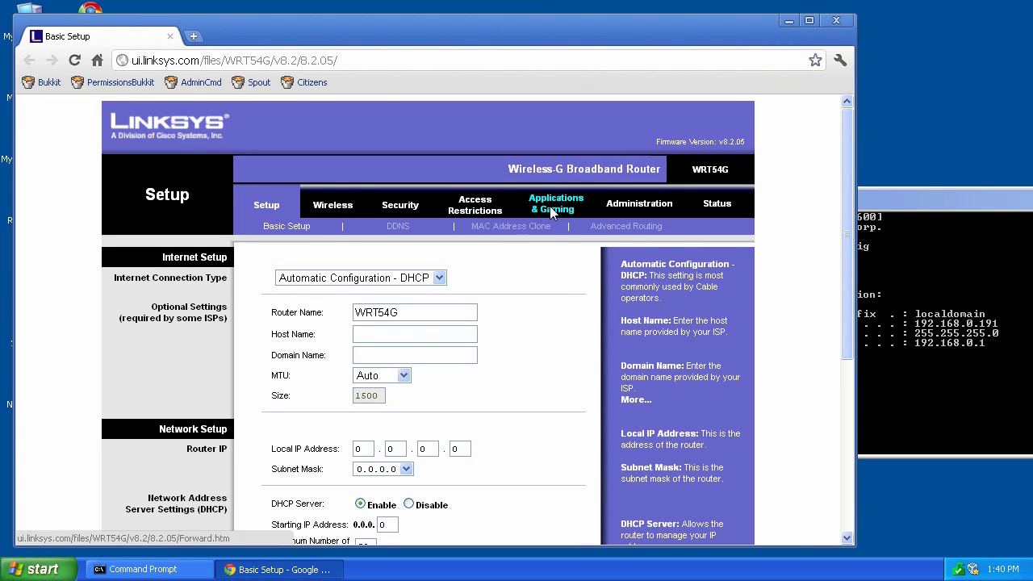
pyautogui.click(534, 211)
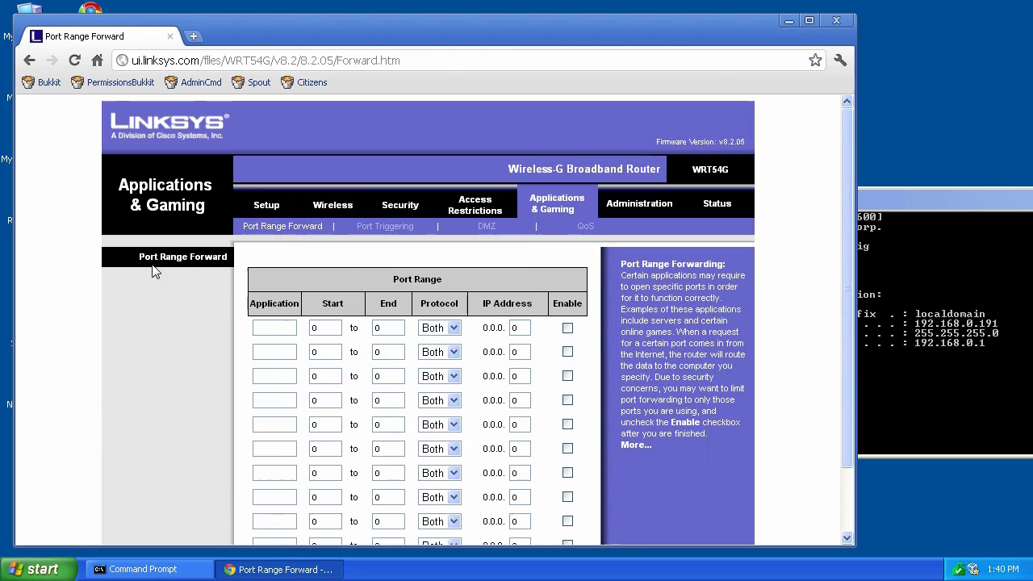
# Step: Add a minecraft port range forward from 25565 to 25565 with protocol Both
pyautogui.click(273, 338)
pyautogui.write('minecraft')
pyautogui.click(325, 338)
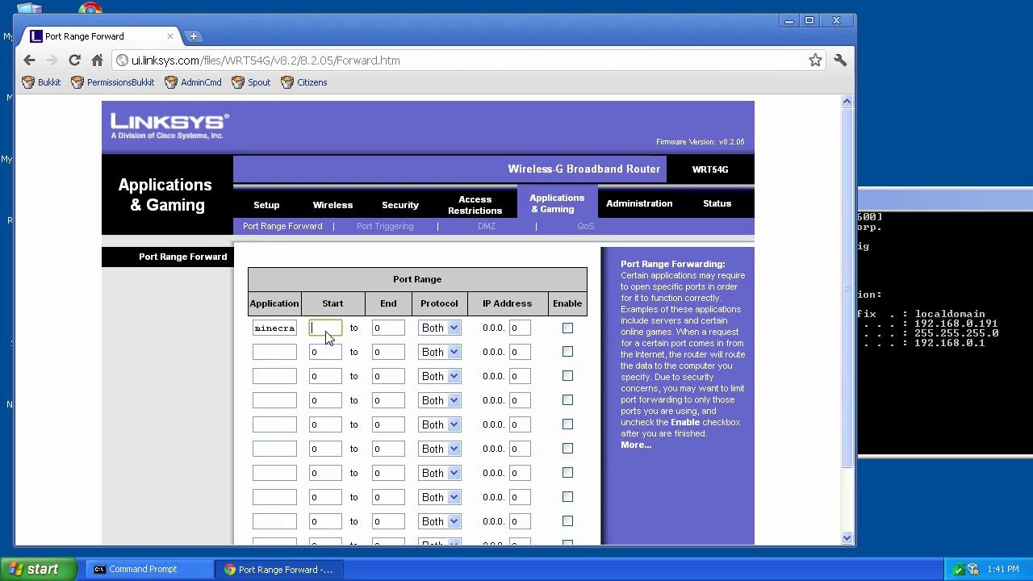
pyautogui.press('BackSpace')
pyautogui.write('2')
pyautogui.press('Tab')
pyautogui.write('25565')
pyautogui.click(450, 328)
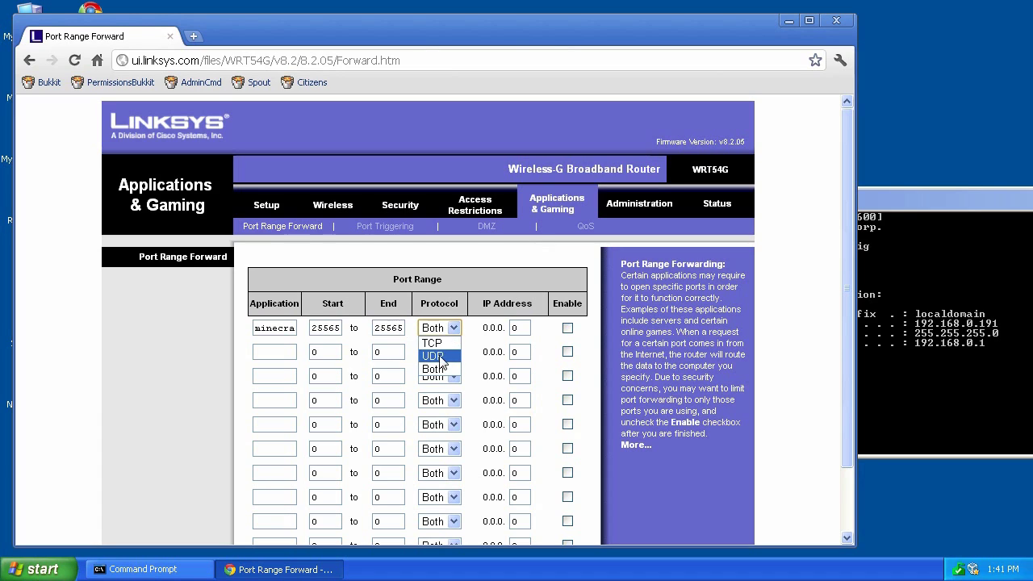
pyautogui.click(448, 370)
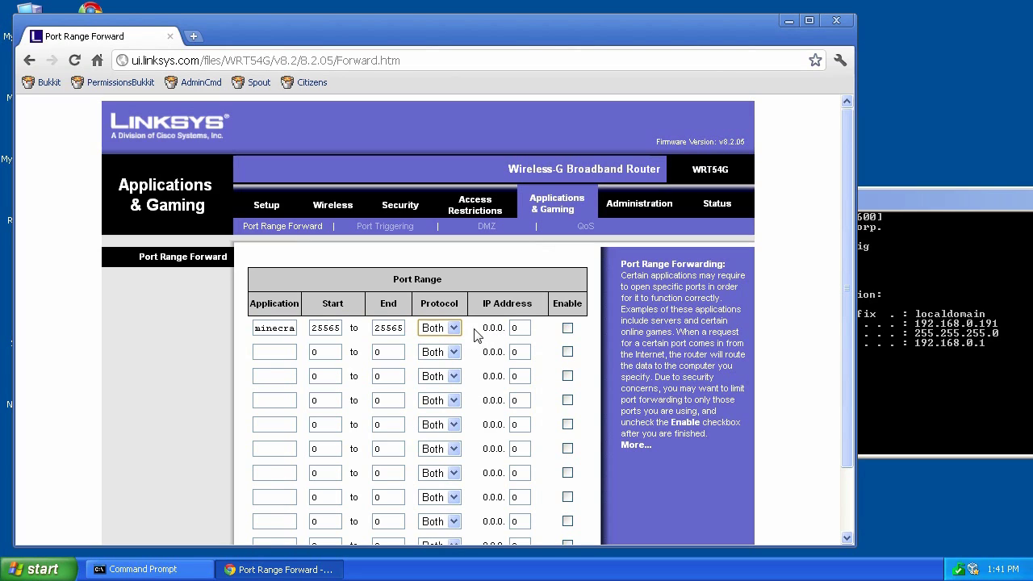
# Step: Enable the minecraft rule to 192.168.0.191, save the settings and close the browser
pyautogui.doubleClick(528, 330)
pyautogui.click(567, 328)
pyautogui.scroll(-2, 539, 442)
pyautogui.click(452, 517)
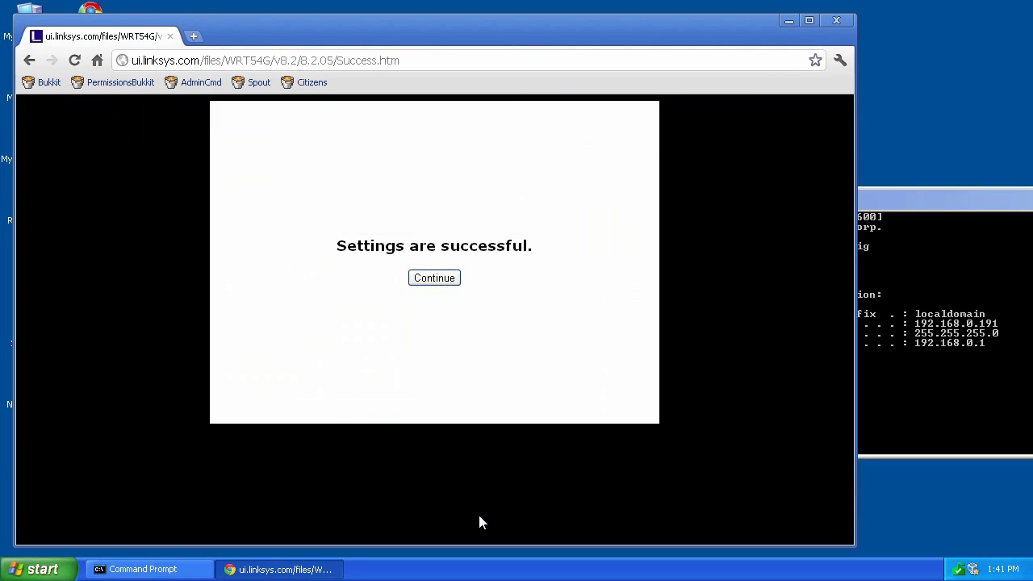
pyautogui.click(834, 22)
# Step: Launch the Netgear WGR614 emulator and start a custom service from Port Forwarding
pyautogui.click(90, 149)
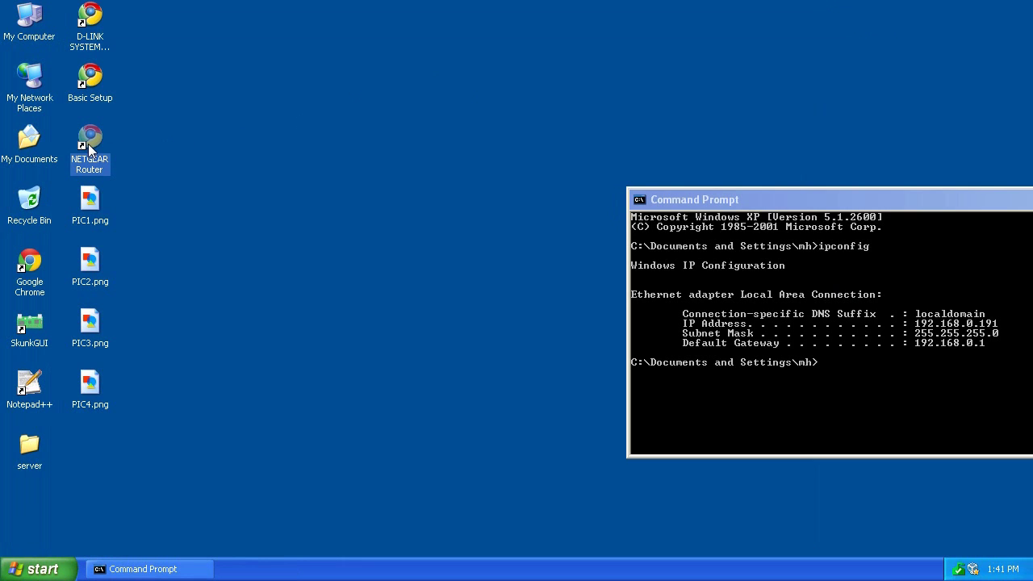
pyautogui.doubleClick(88, 144)
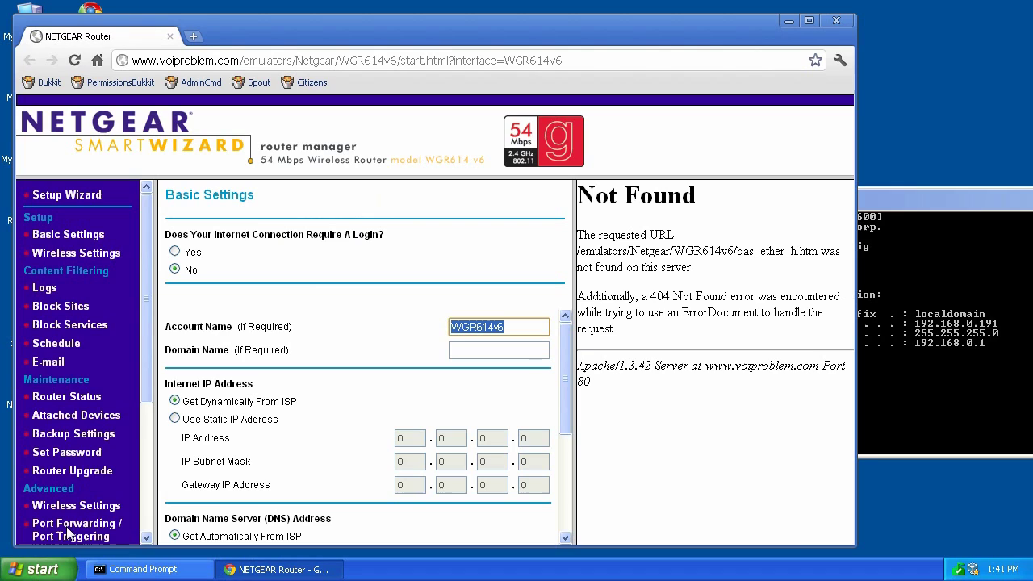
pyautogui.click(62, 531)
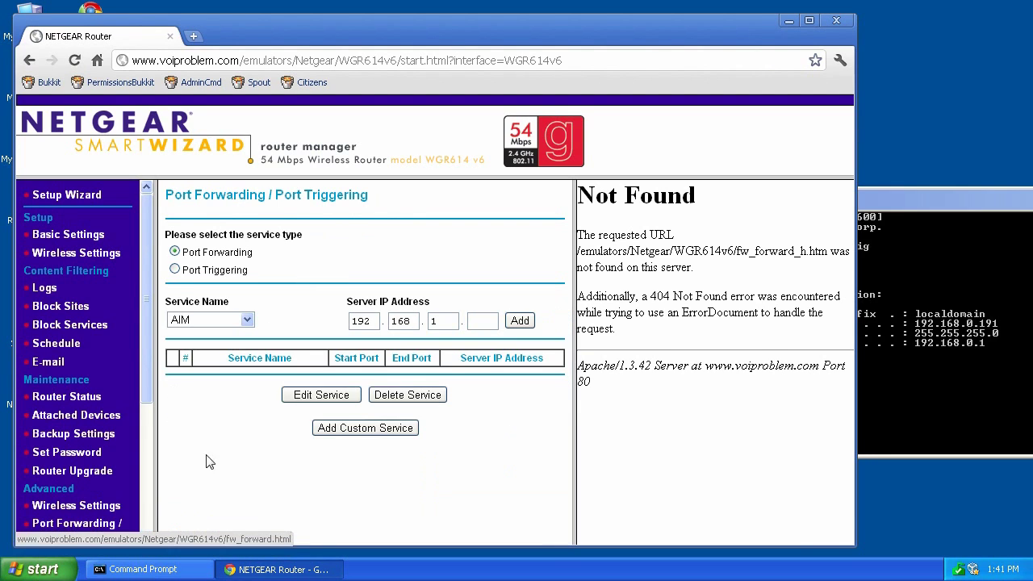
pyautogui.click(453, 326)
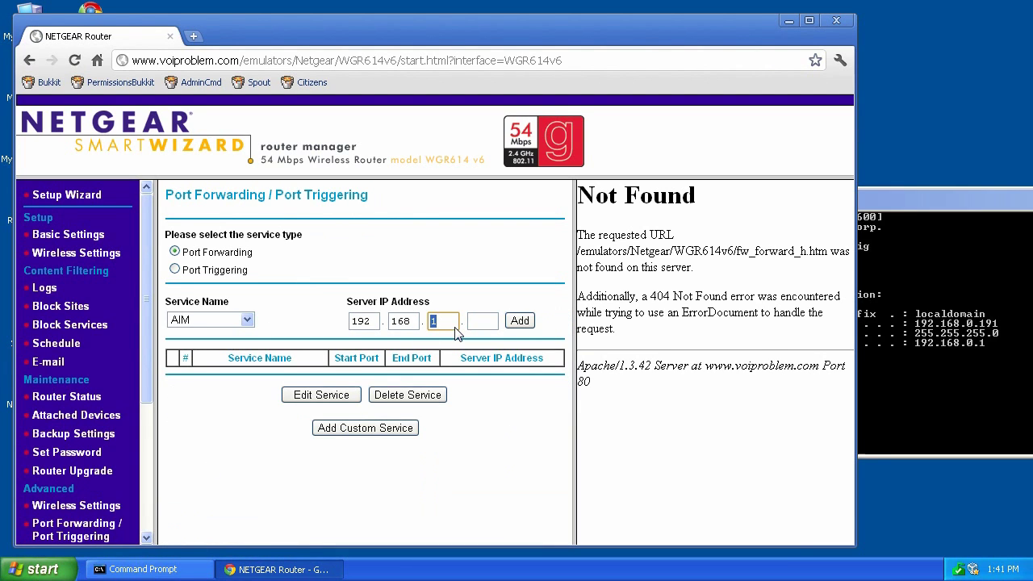
pyautogui.click(389, 434)
# Step: Enter service name minecraft with starting and ending port 25565
pyautogui.click(341, 242)
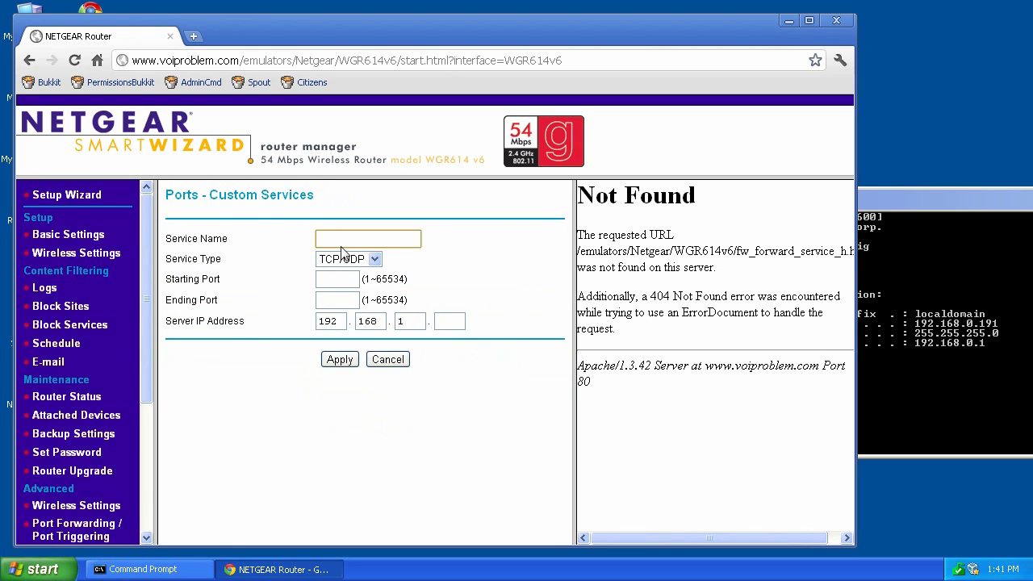
pyautogui.write('min')
pyautogui.click(341, 256)
pyautogui.click(337, 279)
pyautogui.write('25565')
pyautogui.click(341, 300)
pyautogui.write('25565')
pyautogui.press('Tab')
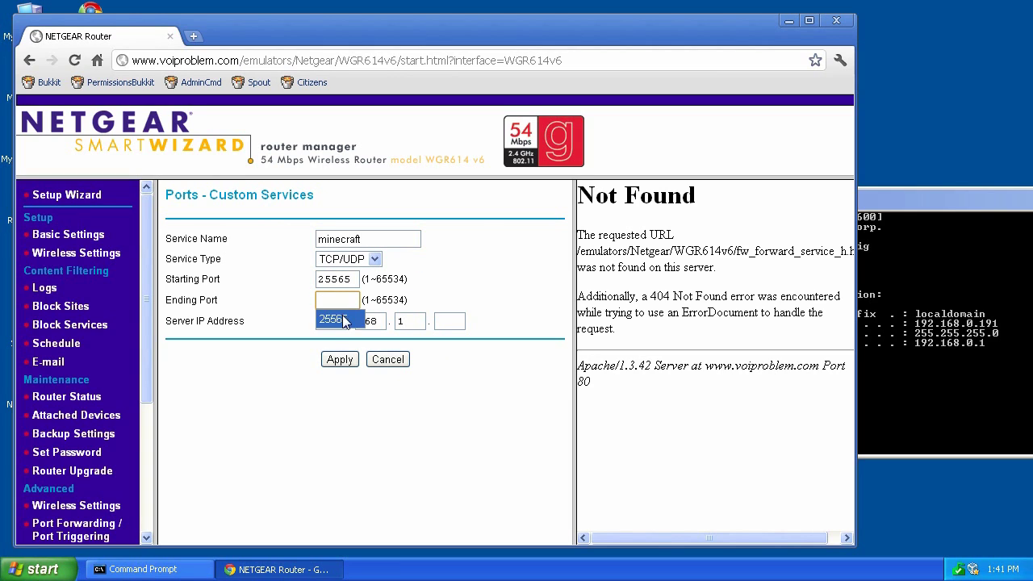
# Step: Set the server IP address to 192.168.0.191 and apply the custom service
pyautogui.doubleClick(419, 330)
pyautogui.write('0')
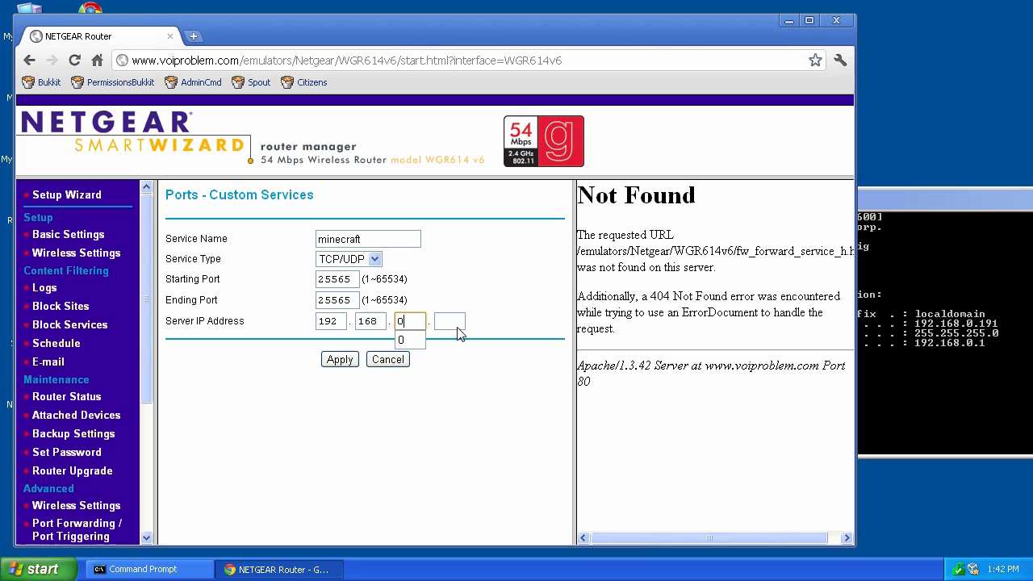
pyautogui.click(453, 323)
pyautogui.click(460, 325)
pyautogui.write('1')
pyautogui.click(458, 340)
pyautogui.click(323, 244)
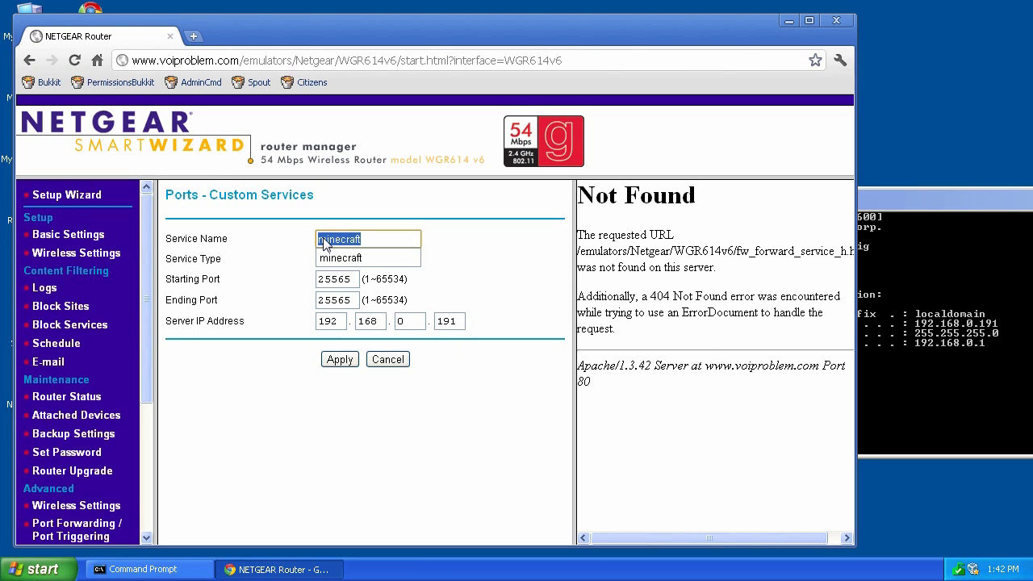
pyautogui.click(426, 267)
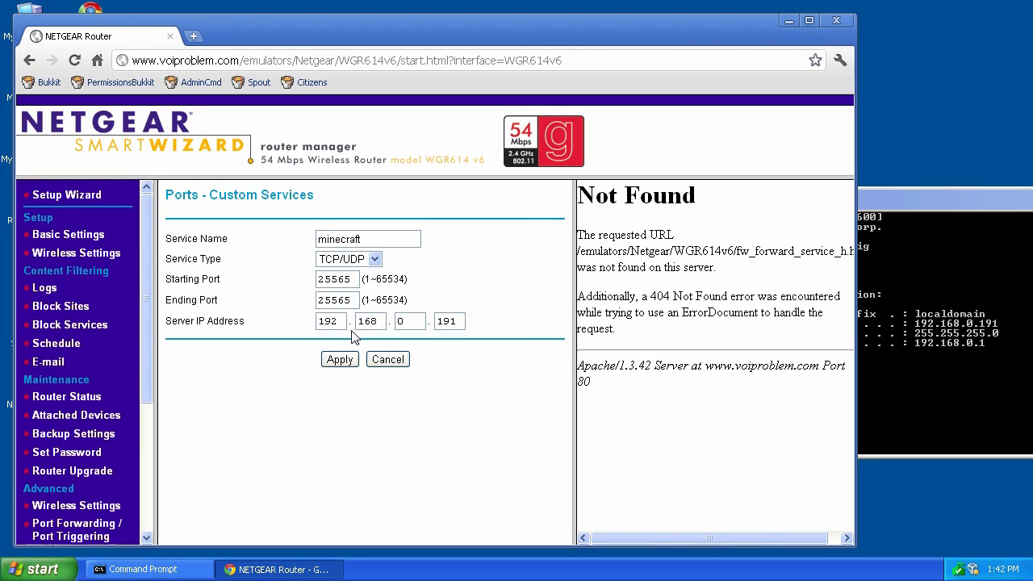
pyautogui.click(339, 360)
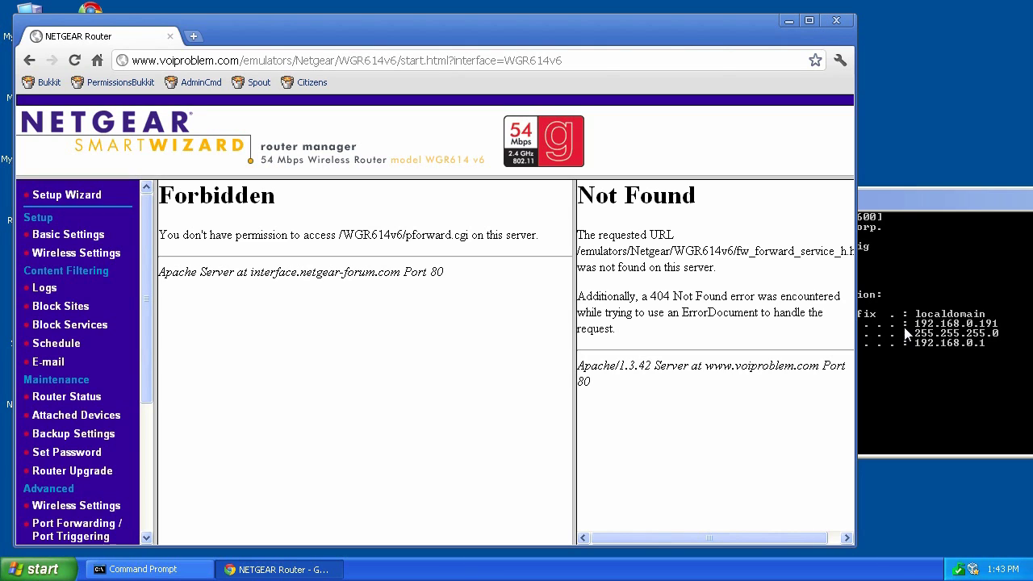
# Step: Return to the minecraft service form and re-enter server address 192.168.0.191
pyautogui.click(946, 337)
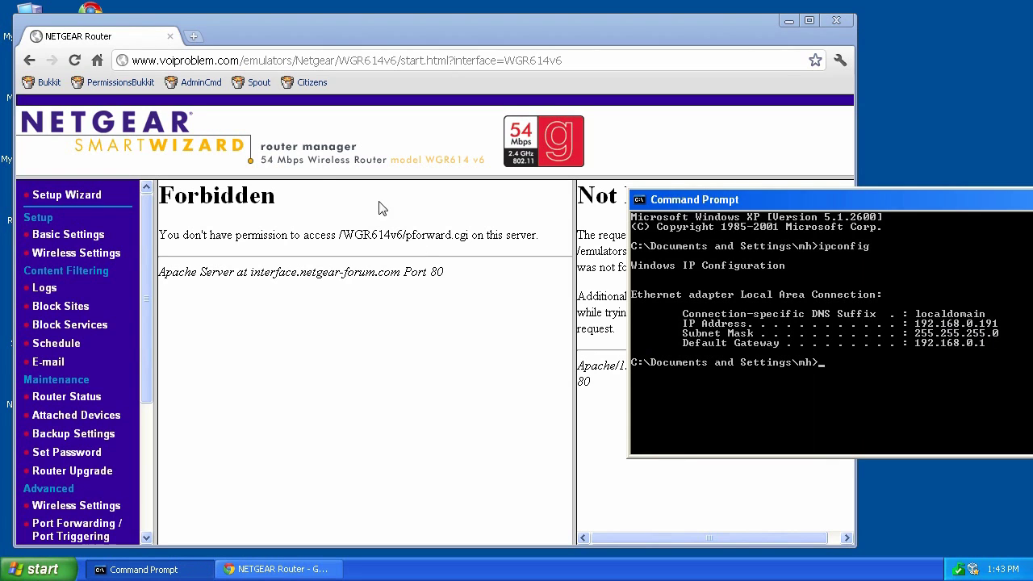
pyautogui.click(29, 60)
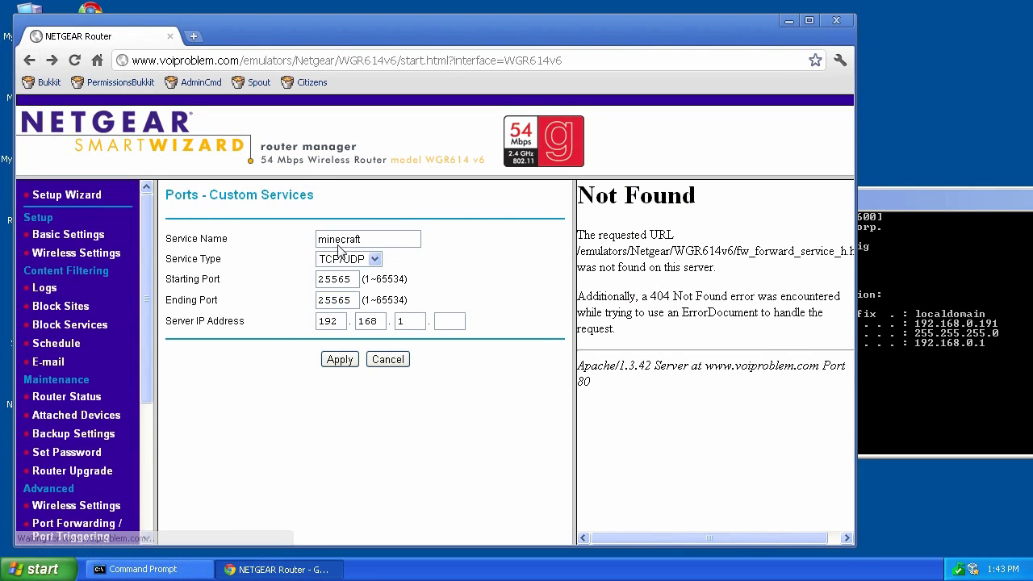
pyautogui.click(445, 322)
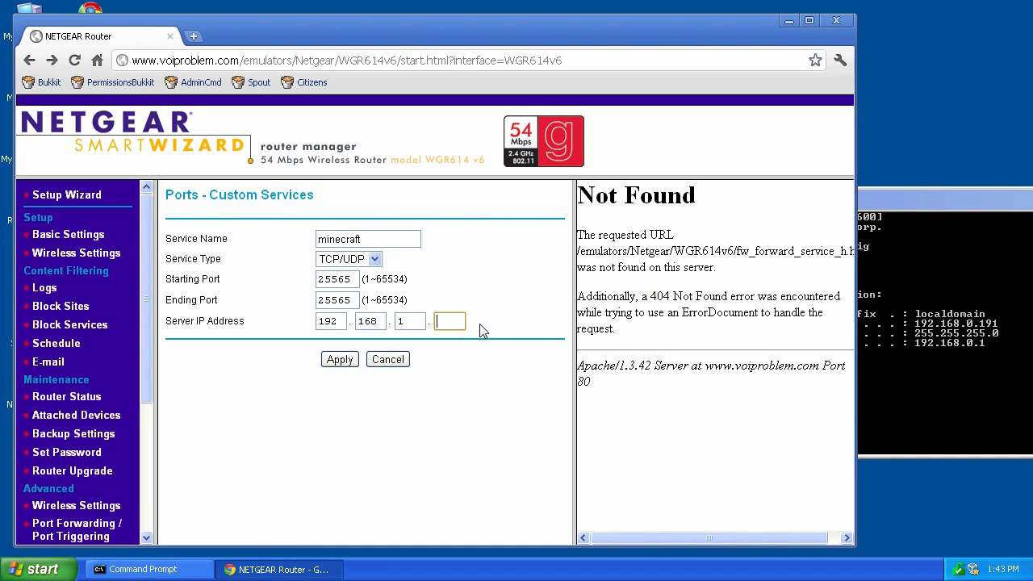
pyautogui.doubleClick(416, 323)
pyautogui.write('0')
pyautogui.press('Tab')
pyautogui.write('191')
# Step: Close the Command Prompt window
pyautogui.click(986, 320)
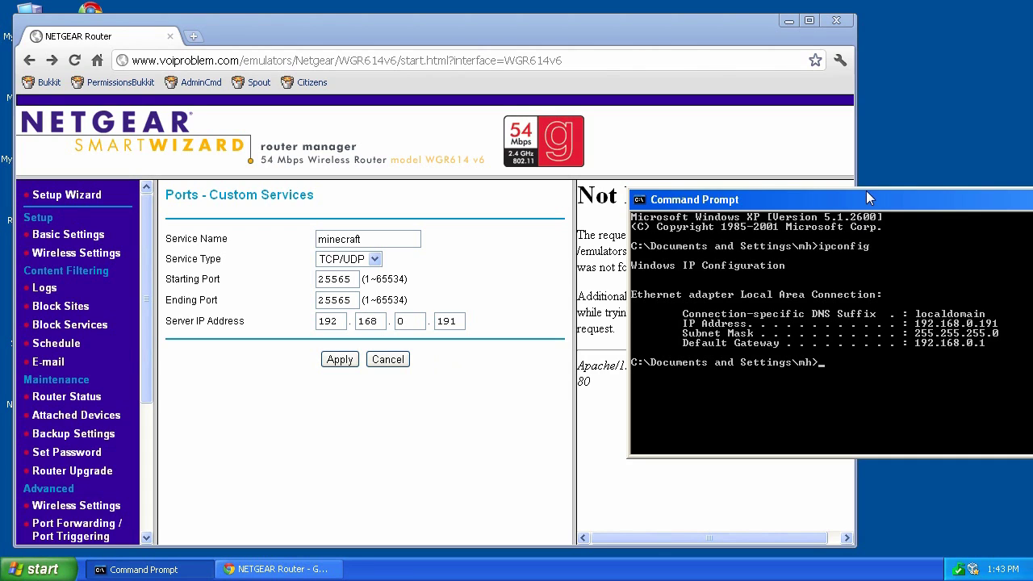
pyautogui.moveTo(878, 204); pyautogui.dragTo(736, 213)
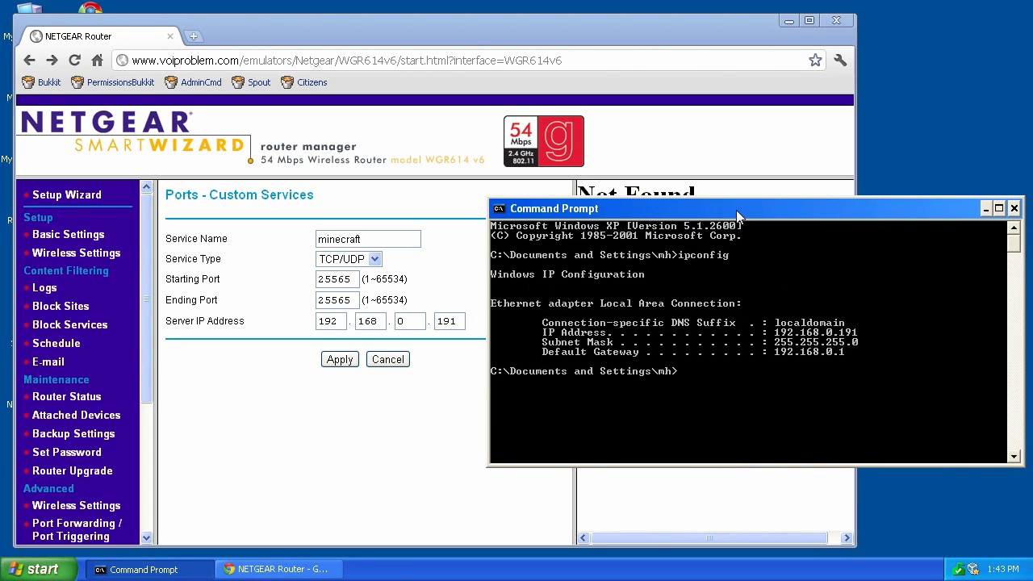
pyautogui.click(1013, 208)
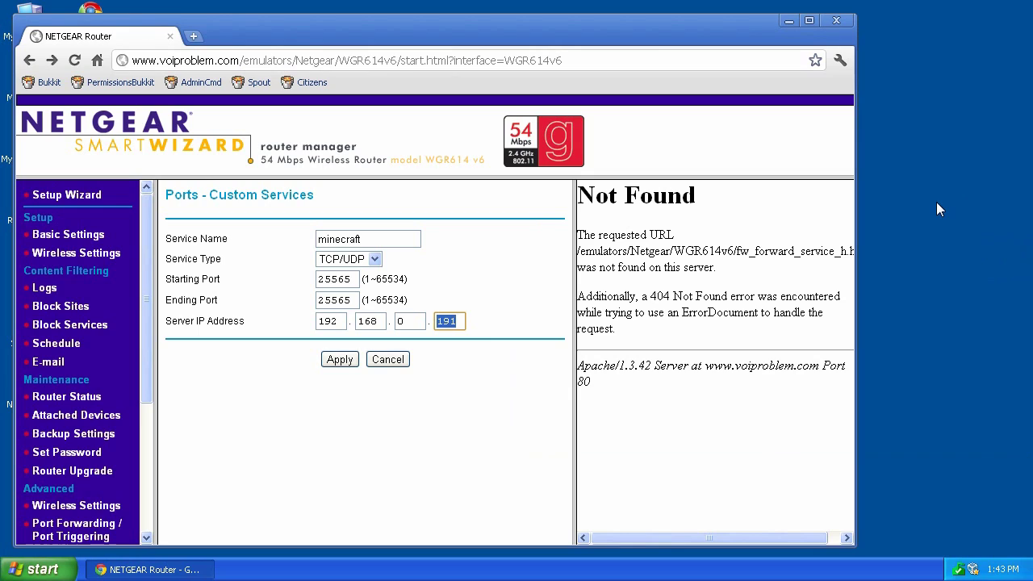